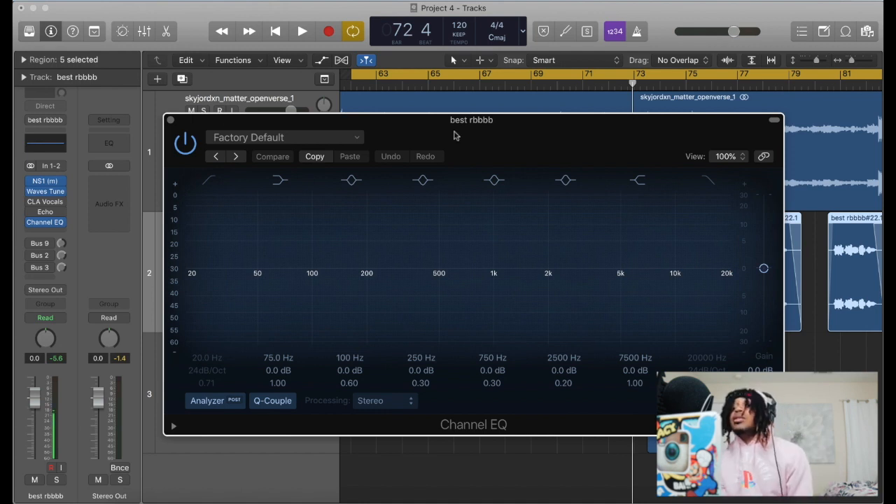
# Step: Play the vocal and enable the low-cut band on the best rbbbb track's Channel EQ
pyautogui.press('space')
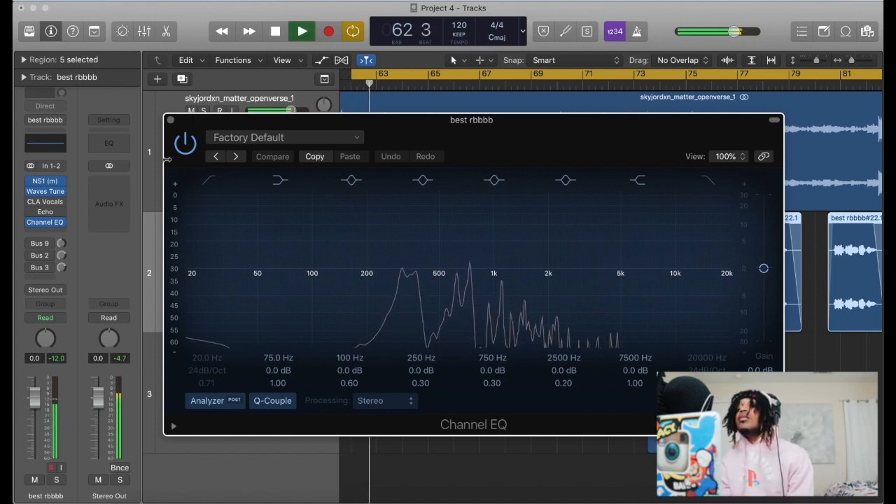
pyautogui.click(208, 181)
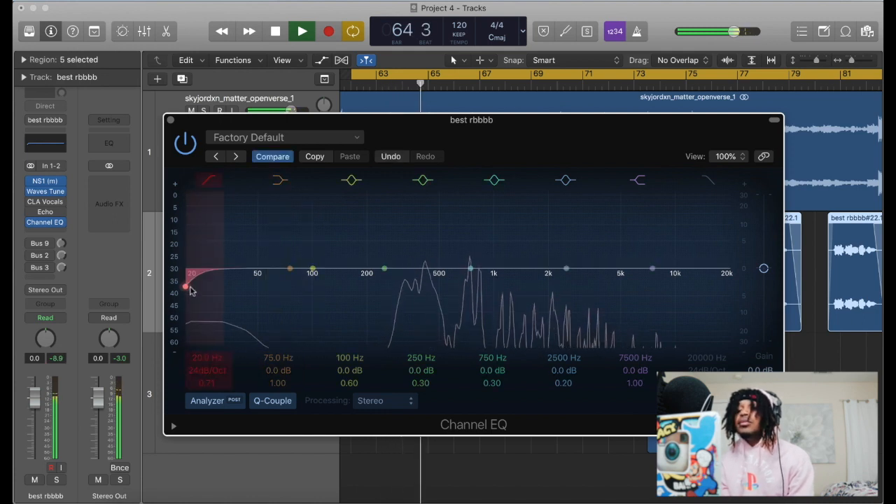
pyautogui.press('space')
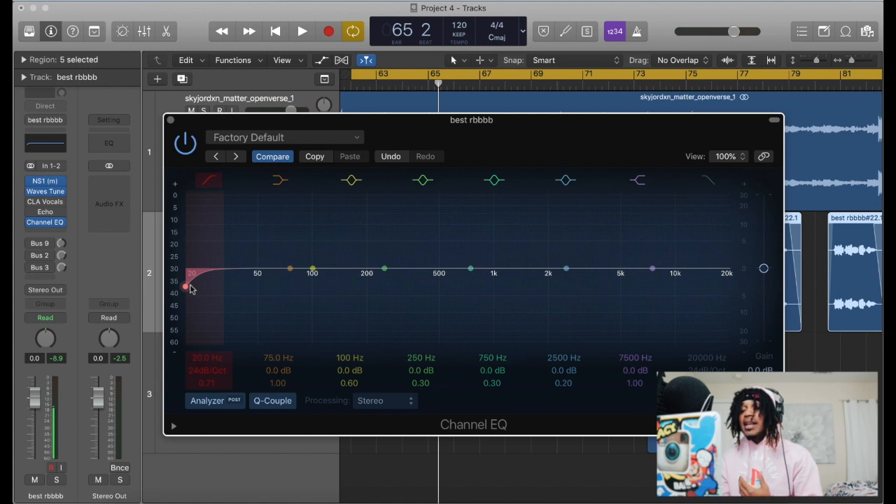
# Step: Sweep the low-cut filter up to about 1020 Hz, lower its Q, and continue to about 2850 Hz
pyautogui.moveTo(191, 287); pyautogui.dragTo(502, 295)
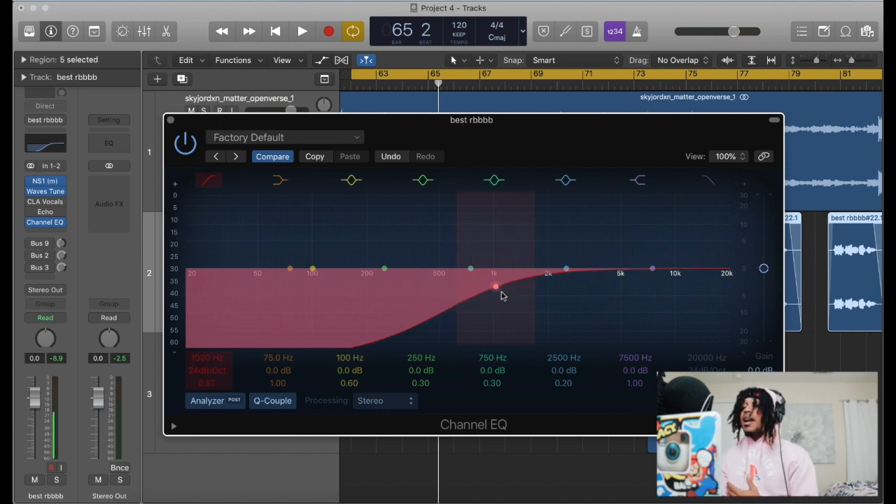
pyautogui.moveTo(502, 291); pyautogui.dragTo(502, 291)
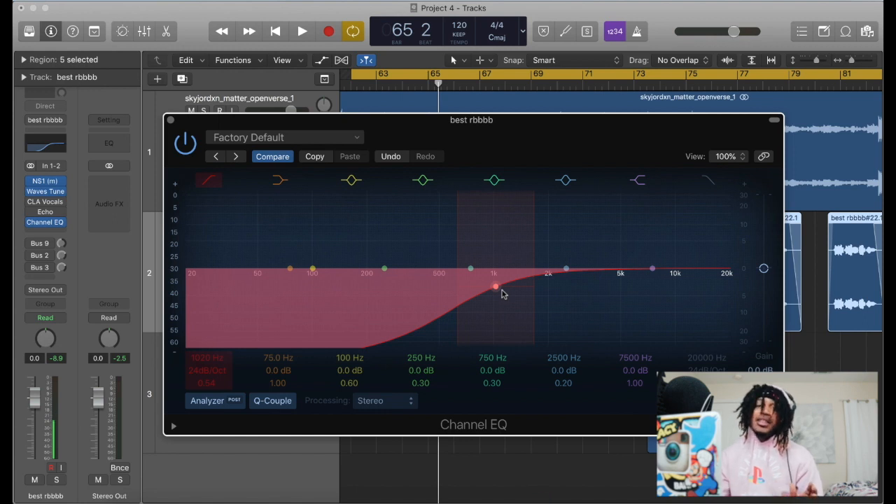
pyautogui.moveTo(502, 294); pyautogui.dragTo(591, 298)
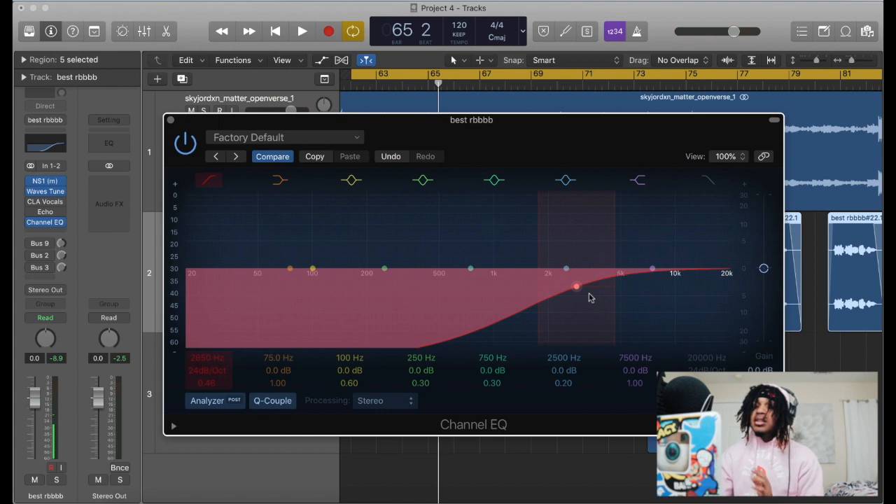
# Step: Set the low cut to about 230 Hz with a 48 dB/Oct slope and Q 0.30, auditioning it on the vocal
pyautogui.moveTo(588, 298); pyautogui.dragTo(345, 262)
pyautogui.press('space')
pyautogui.moveTo(322, 294); pyautogui.dragTo(384, 301)
pyautogui.press('space')
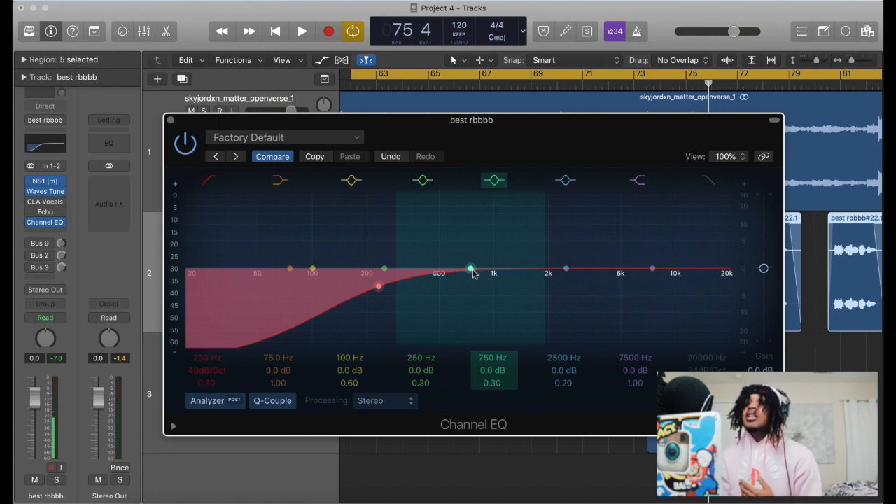
# Step: Narrow the 750 Hz band to Q 9.60, sweep it boosted during playback, and cut about 13.5 dB at 1400 Hz
pyautogui.moveTo(473, 271); pyautogui.dragTo(479, 256)
pyautogui.moveTo(551, 236); pyautogui.dragTo(465, 227)
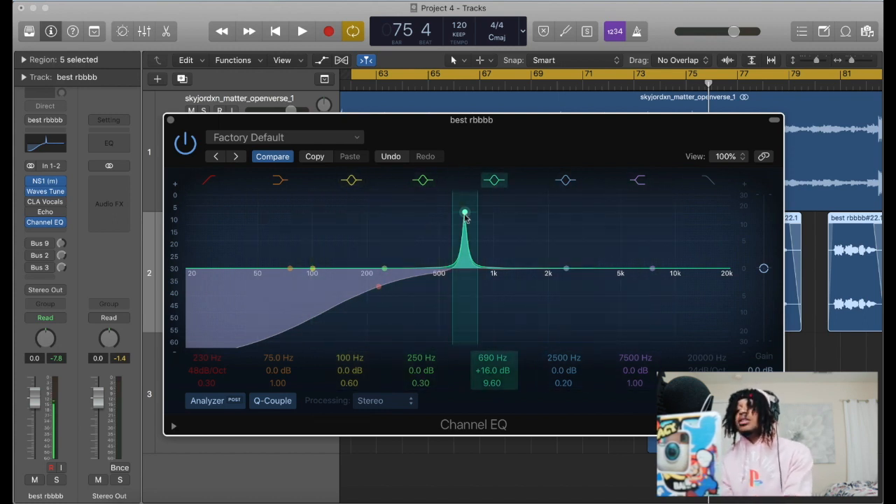
pyautogui.press('space')
pyautogui.moveTo(465, 218); pyautogui.dragTo(521, 196)
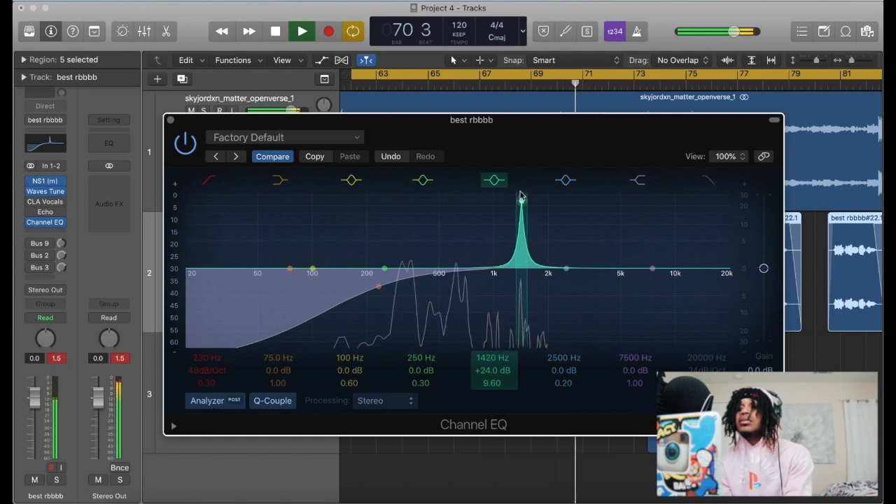
pyautogui.press('space')
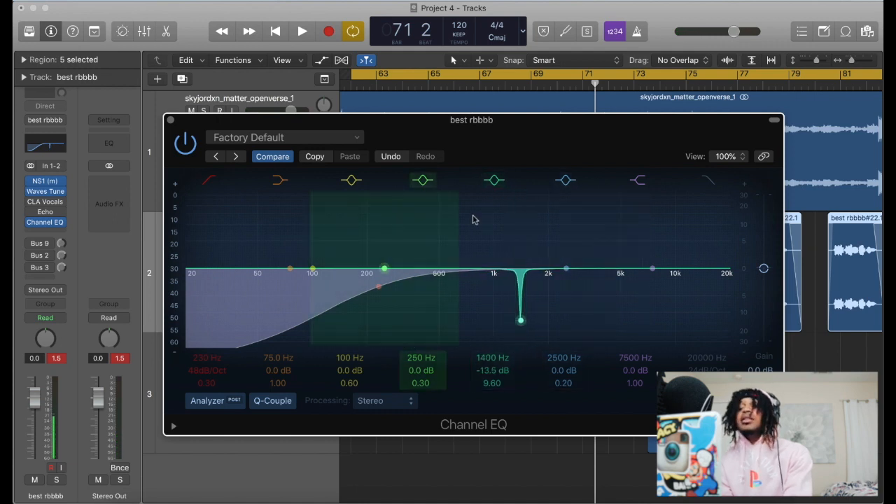
# Step: Boost the 2500 Hz band during playback, narrow it to Q 9.60, and cut about 10 dB at 2150 Hz
pyautogui.press('space')
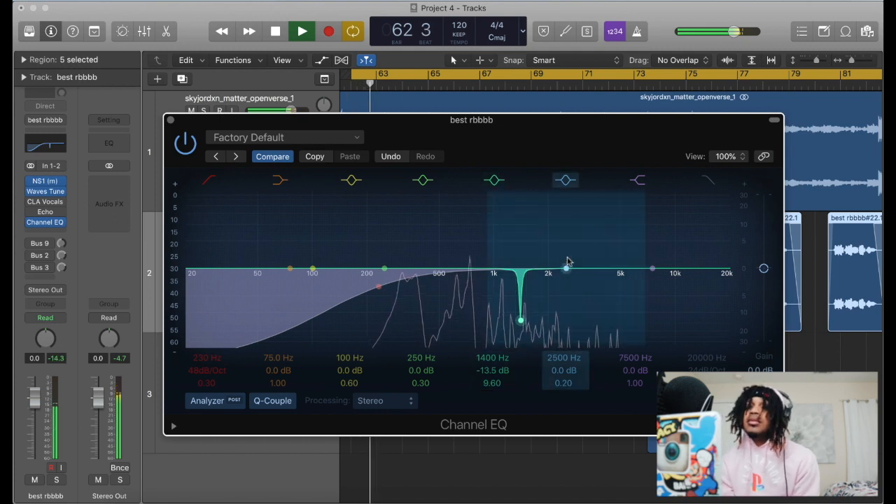
pyautogui.moveTo(565, 268); pyautogui.dragTo(566, 168)
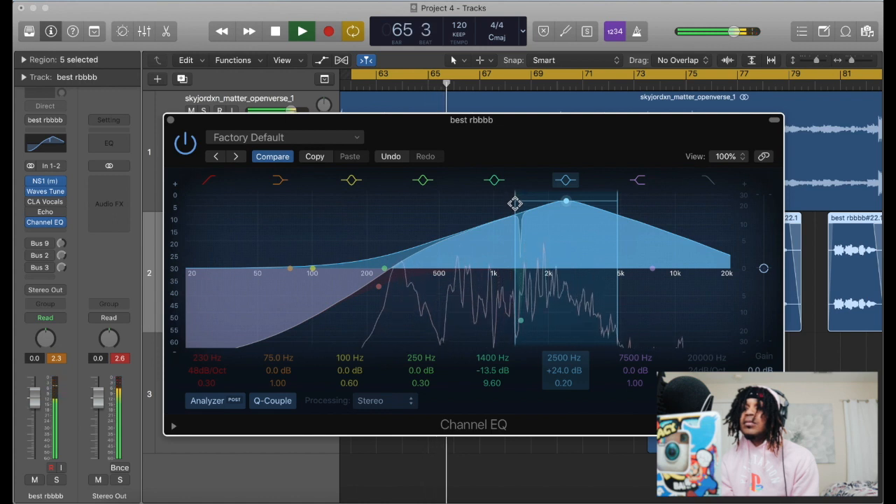
pyautogui.moveTo(515, 199); pyautogui.dragTo(554, 315)
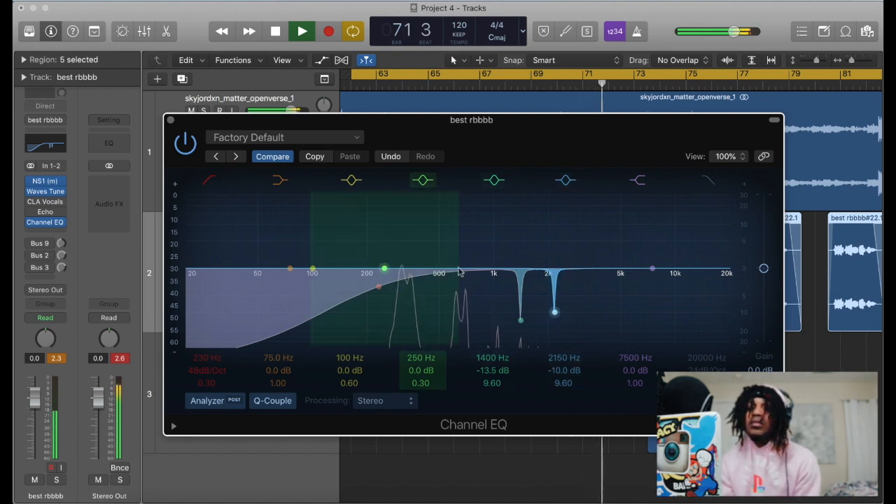
# Step: Narrow the 250 Hz band to Q 30, sweep it boosted around 600 Hz, and cut about 18 dB at 660 Hz
pyautogui.moveTo(385, 268); pyautogui.dragTo(453, 225)
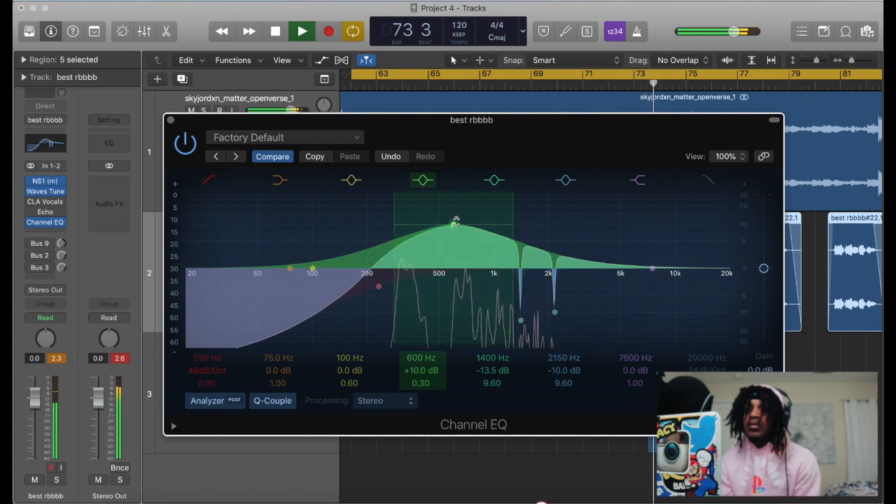
pyautogui.moveTo(396, 207); pyautogui.dragTo(484, 207)
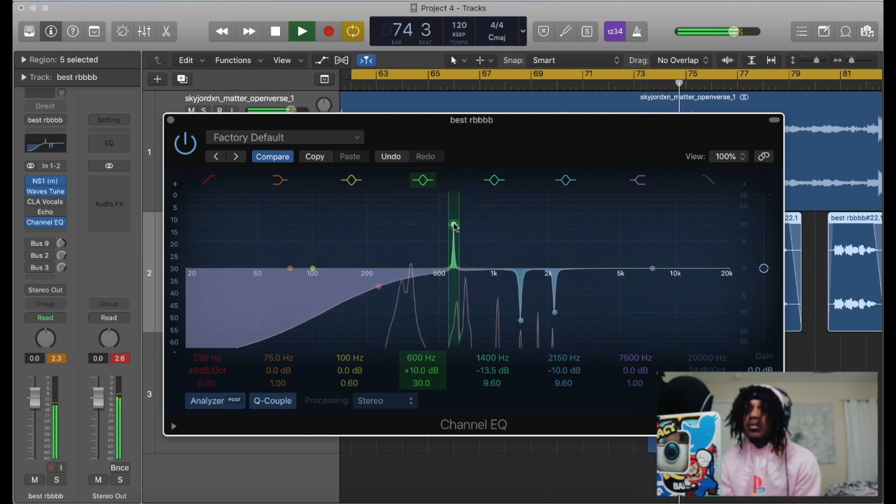
pyautogui.moveTo(459, 152)
pyautogui.mouseDown()
pyautogui.moveTo(478, 152)
pyautogui.moveTo(448, 152)
pyautogui.moveTo(456, 150)
pyautogui.mouseUp()
pyautogui.press('space')
pyautogui.press('space')
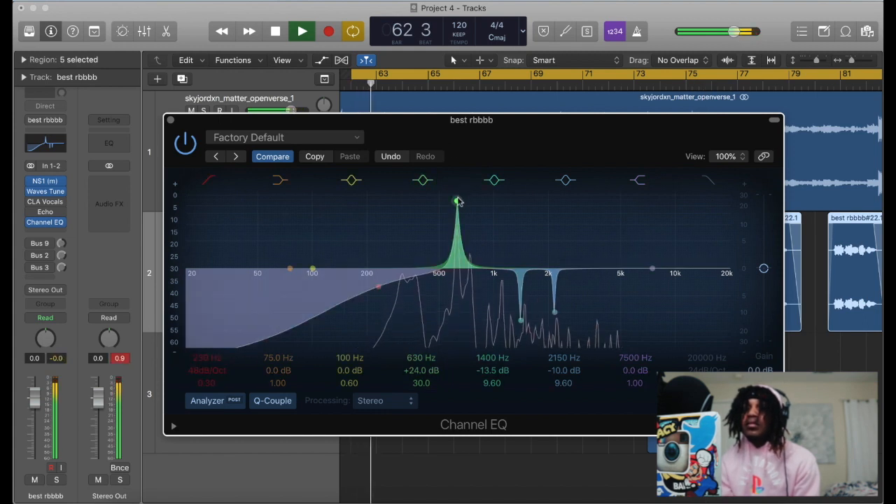
pyautogui.moveTo(456, 202); pyautogui.dragTo(460, 328)
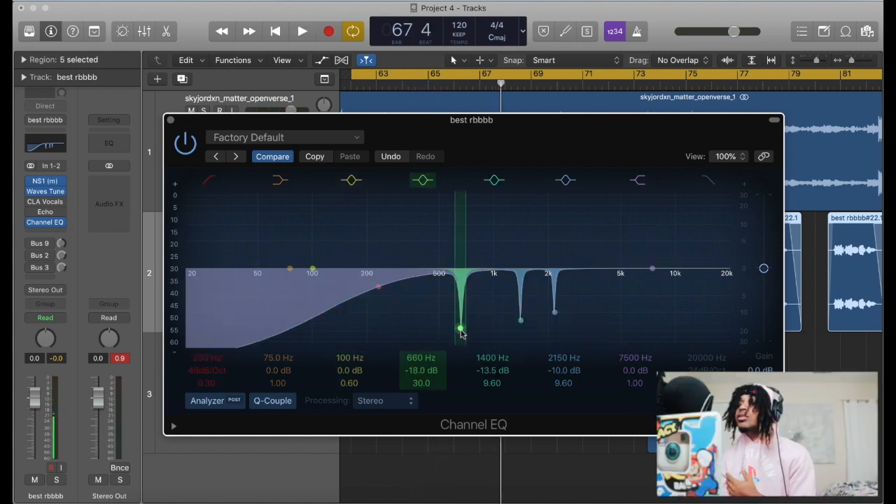
# Step: Close the finished EQ, insert a second stereo Channel EQ below it on the vocal track, and audition the vocal
pyautogui.click(170, 120)
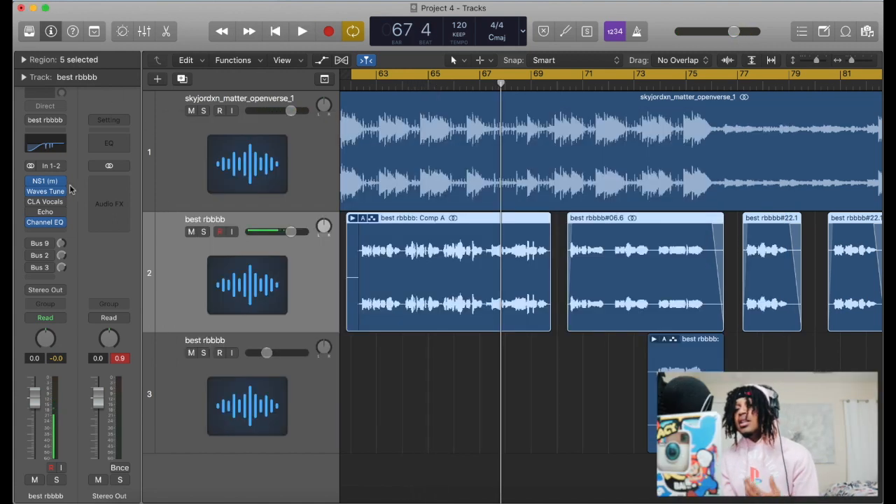
pyautogui.click(56, 231)
pyautogui.moveTo(65, 258)
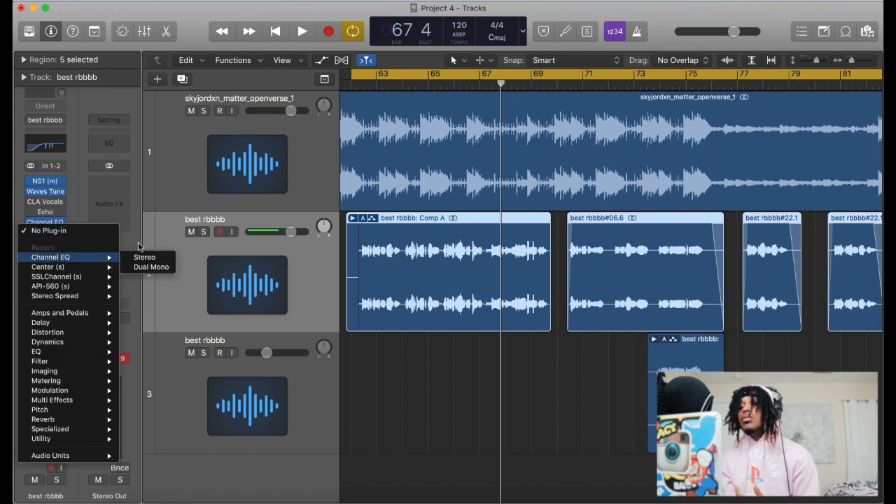
pyautogui.click(144, 257)
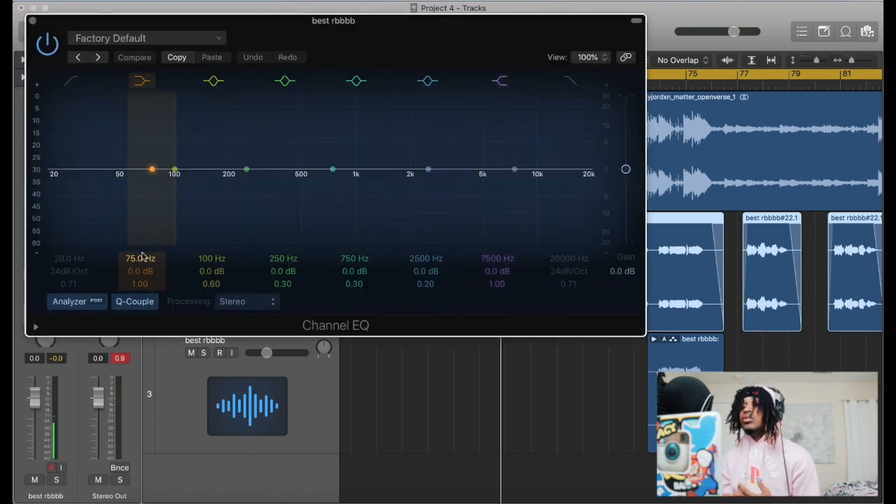
pyautogui.moveTo(432, 22); pyautogui.dragTo(542, 103)
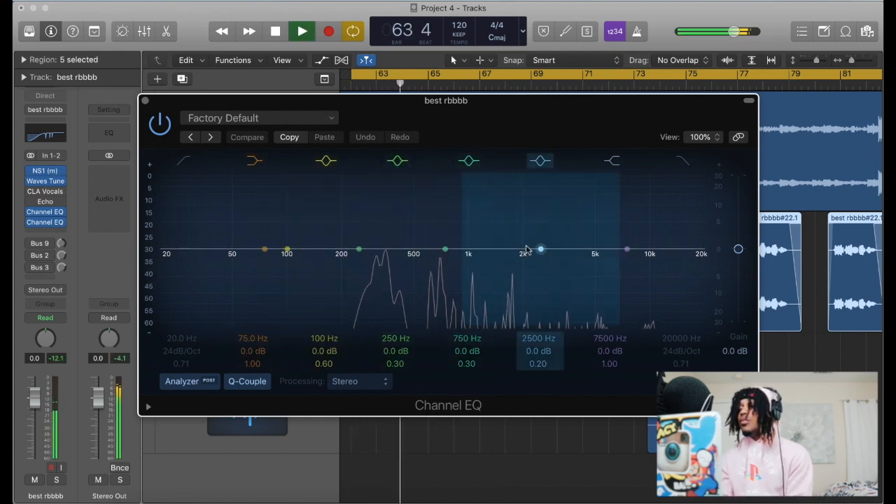
pyautogui.press('space')
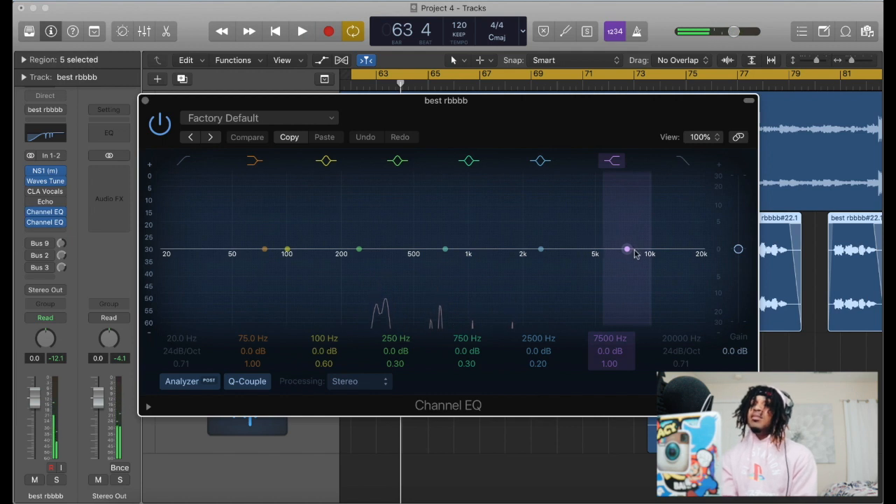
# Step: Cut the second EQ's high shelf by 24 dB at about 4850 Hz and audition the vocal
pyautogui.moveTo(628, 249); pyautogui.dragTo(608, 261)
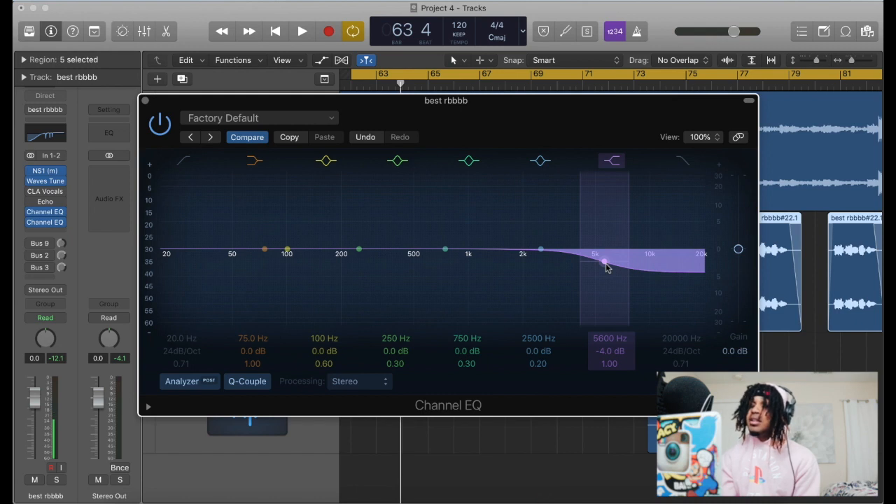
pyautogui.moveTo(608, 264); pyautogui.dragTo(591, 351)
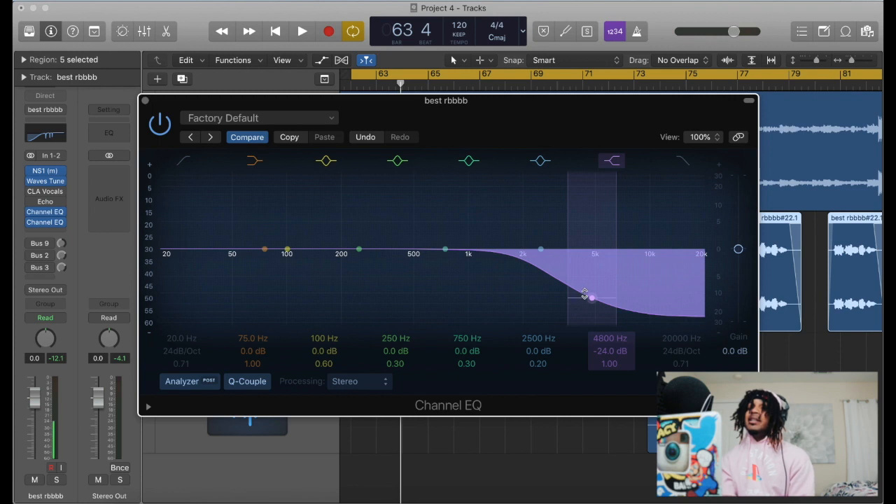
pyautogui.moveTo(595, 317); pyautogui.dragTo(596, 317)
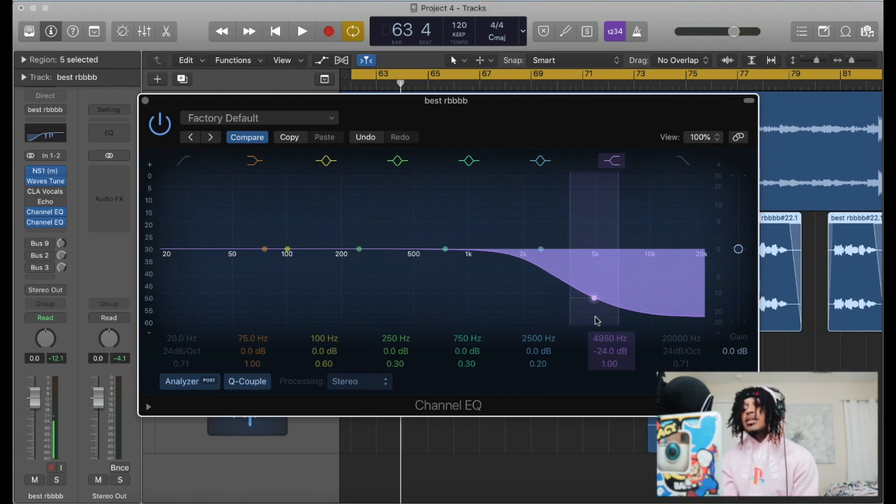
pyautogui.press('space')
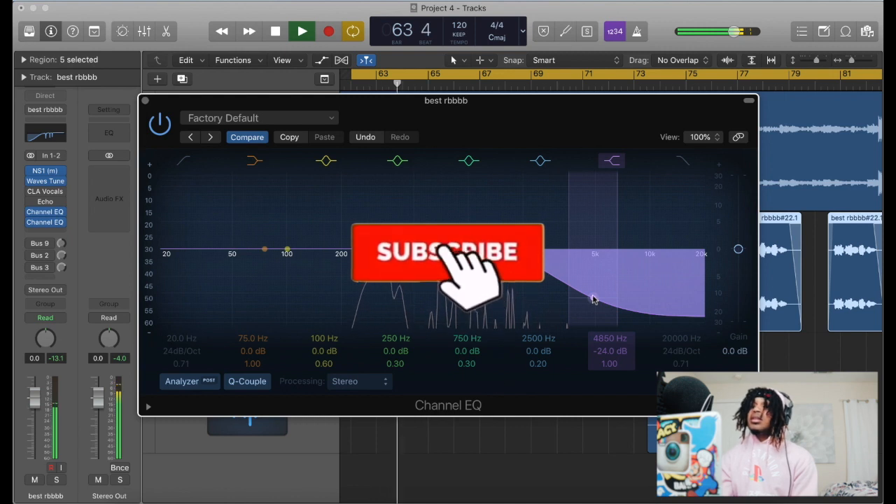
pyautogui.press('space')
# Step: Boost the second EQ's high shelf during playback, ending at about +8.5 dB and 4000 Hz
pyautogui.moveTo(594, 301); pyautogui.dragTo(576, 175)
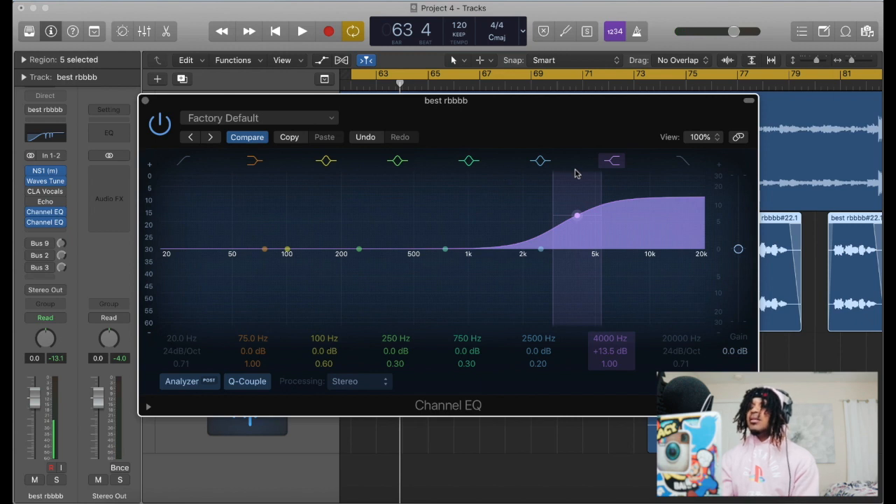
pyautogui.press('space')
pyautogui.moveTo(578, 216); pyautogui.dragTo(577, 234)
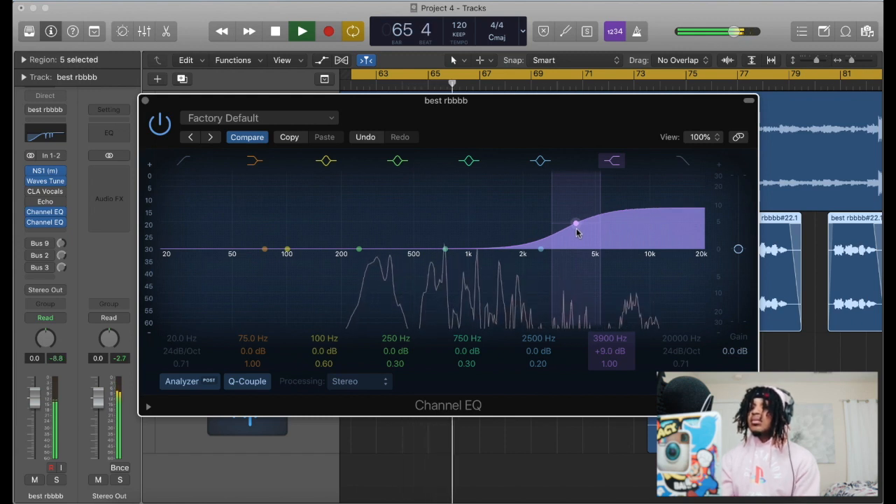
pyautogui.moveTo(577, 233); pyautogui.dragTo(578, 236)
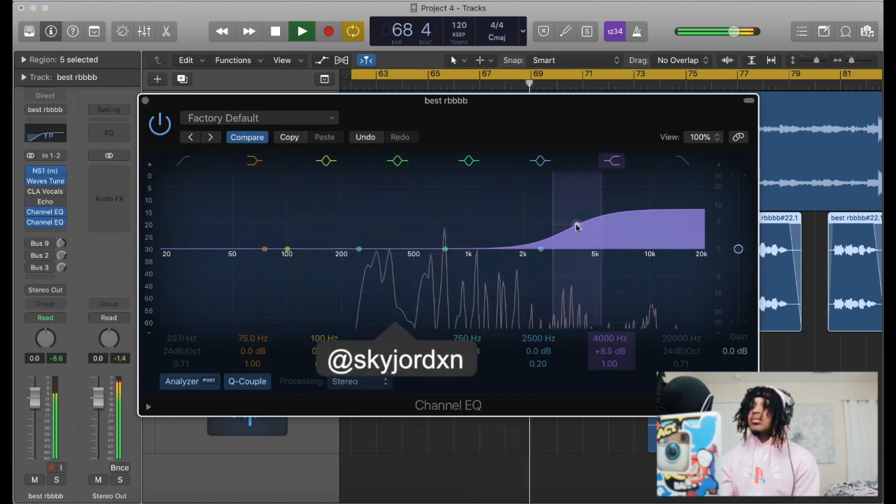
pyautogui.press('space')
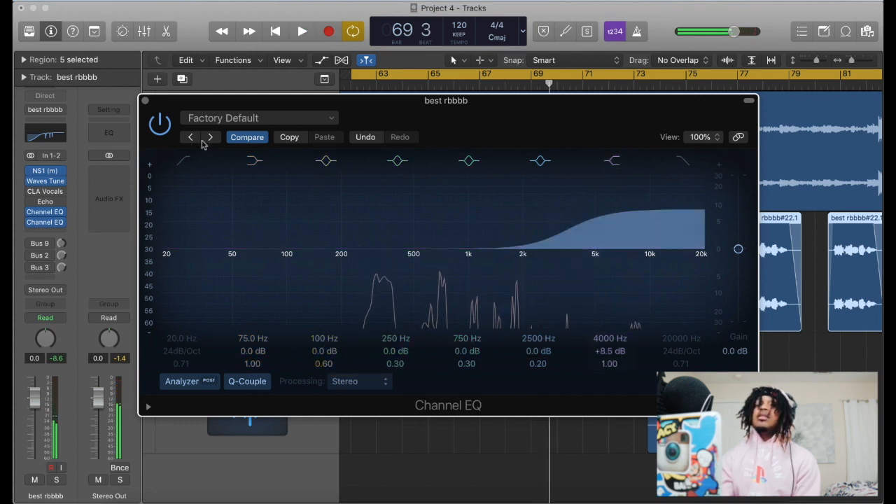
# Step: Bypass the second Channel EQ, play the vocal for comparison, and re-enable the plug-in
pyautogui.click(161, 123)
pyautogui.press('space')
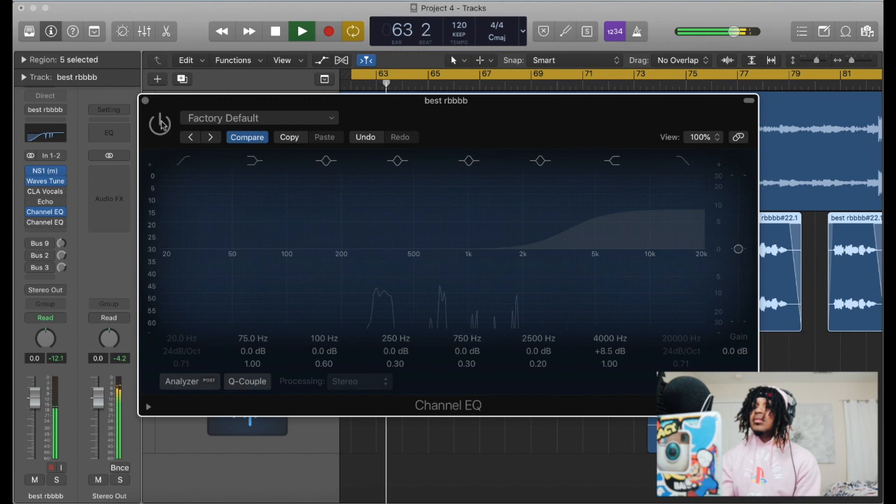
pyautogui.press('space')
pyautogui.click(160, 123)
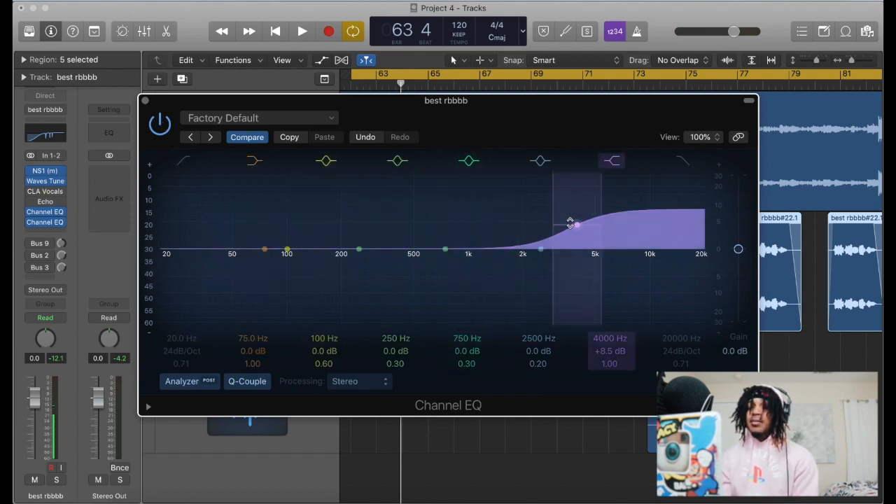
# Step: Reset the high shelf's gain to 0 dB and move the 2500 Hz band to about 2300 Hz with a 1 dB boost
pyautogui.moveTo(575, 227); pyautogui.dragTo(576, 250)
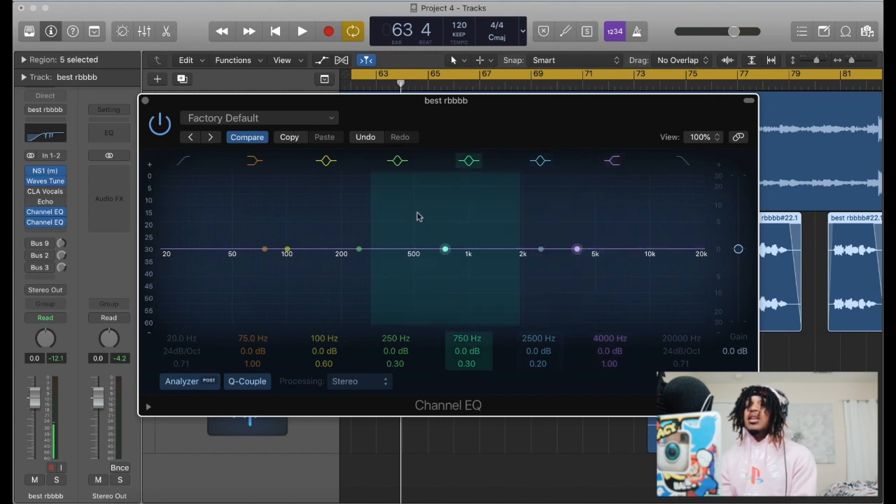
pyautogui.moveTo(540, 249)
pyautogui.mouseDown()
pyautogui.moveTo(536, 226)
pyautogui.moveTo(529, 238)
pyautogui.mouseUp()
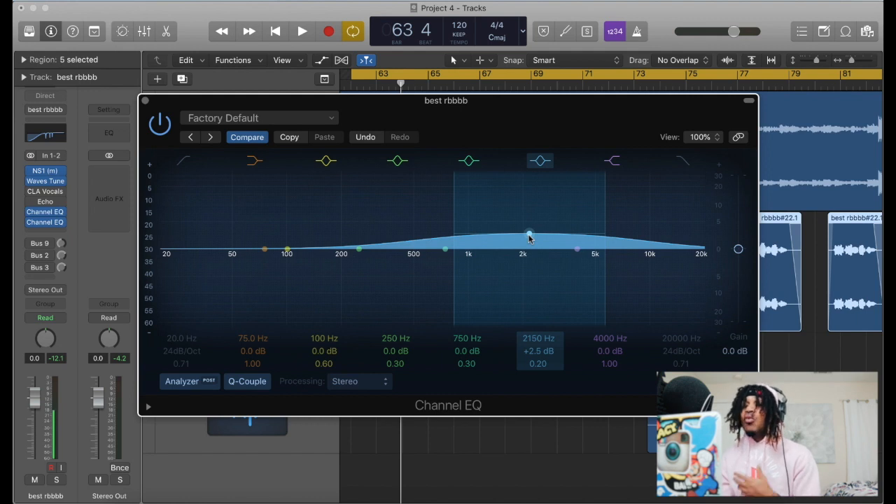
pyautogui.moveTo(529, 236)
pyautogui.mouseDown()
pyautogui.moveTo(531, 222)
pyautogui.moveTo(533, 243)
pyautogui.mouseUp()
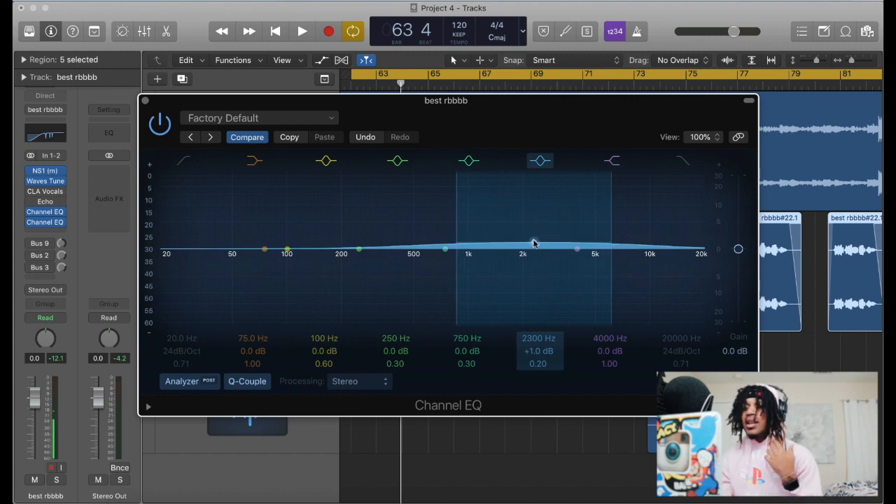
# Step: Boost the second EQ's 2300 Hz band and audition the vocal, ending at about 2750 Hz and +2 dB
pyautogui.moveTo(533, 243); pyautogui.dragTo(534, 237)
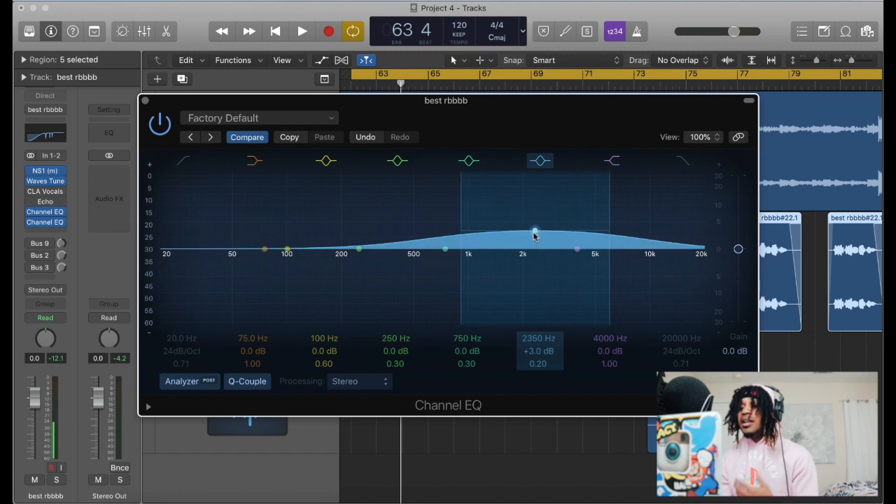
pyautogui.press('space')
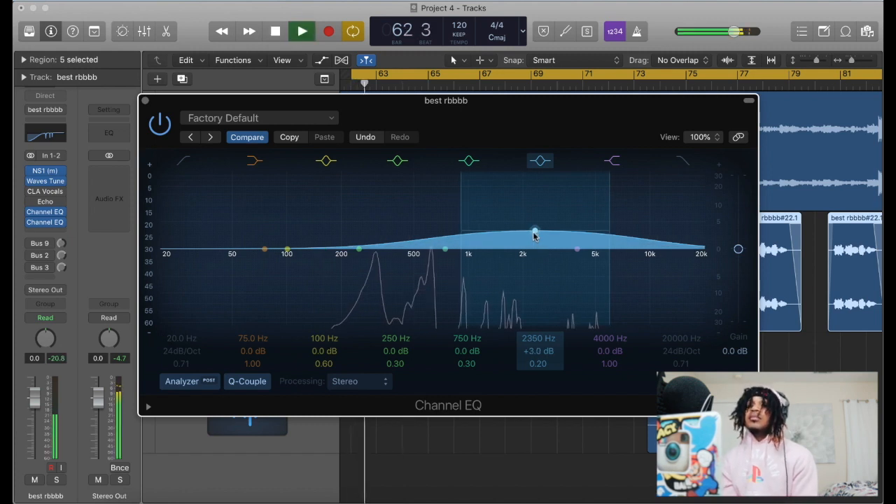
pyautogui.moveTo(534, 236)
pyautogui.mouseDown()
pyautogui.moveTo(514, 200)
pyautogui.moveTo(523, 278)
pyautogui.moveTo(525, 234)
pyautogui.moveTo(550, 238)
pyautogui.mouseUp()
# Step: Try boosting the 750 Hz band by about 5.5 dB at 600 Hz and narrowing its Q to 5.00, and reset the band
pyautogui.moveTo(444, 249); pyautogui.dragTo(430, 232)
pyautogui.press('space')
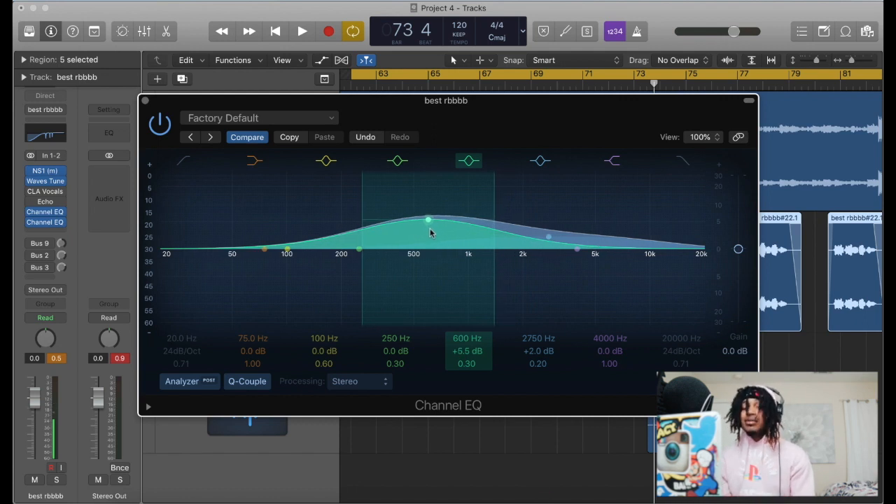
pyautogui.press('space')
pyautogui.moveTo(426, 220); pyautogui.dragTo(437, 239)
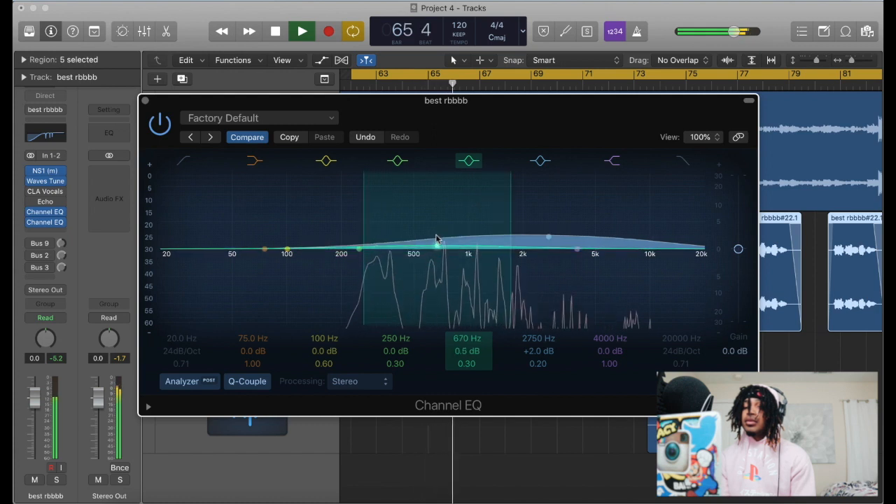
pyautogui.moveTo(367, 257); pyautogui.dragTo(397, 260)
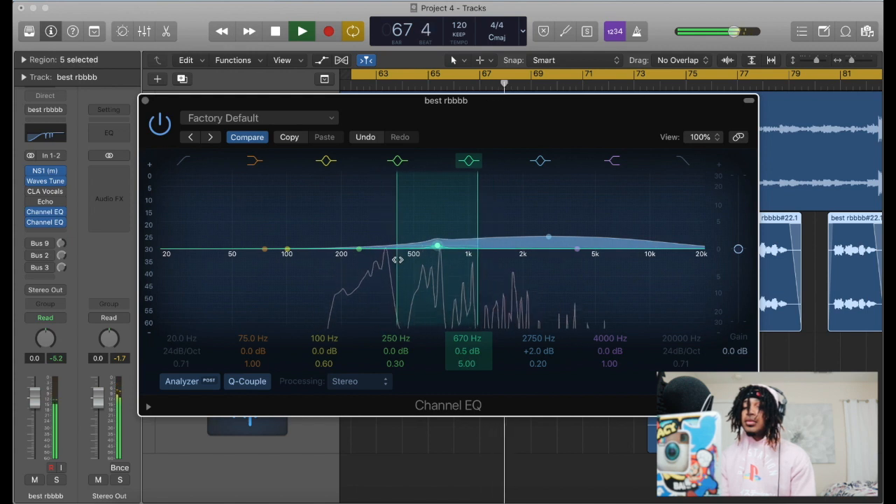
pyautogui.keyDown('alt'); pyautogui.click(435, 247); pyautogui.keyUp('alt')
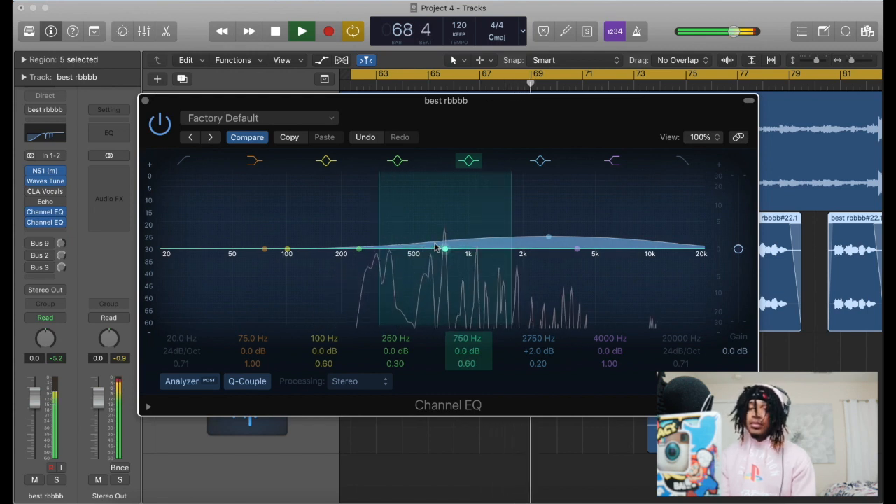
pyautogui.press('space')
# Step: Raise the high shelf to about +9 dB at 3450 Hz and move the 2750 Hz band to 2000 Hz at +1.5 dB
pyautogui.moveTo(549, 238); pyautogui.dragTo(539, 245)
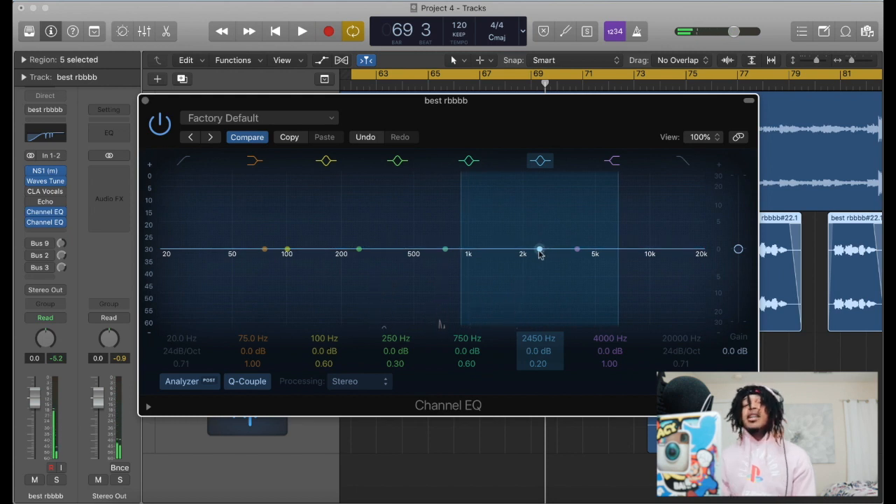
pyautogui.moveTo(577, 249); pyautogui.dragTo(572, 208)
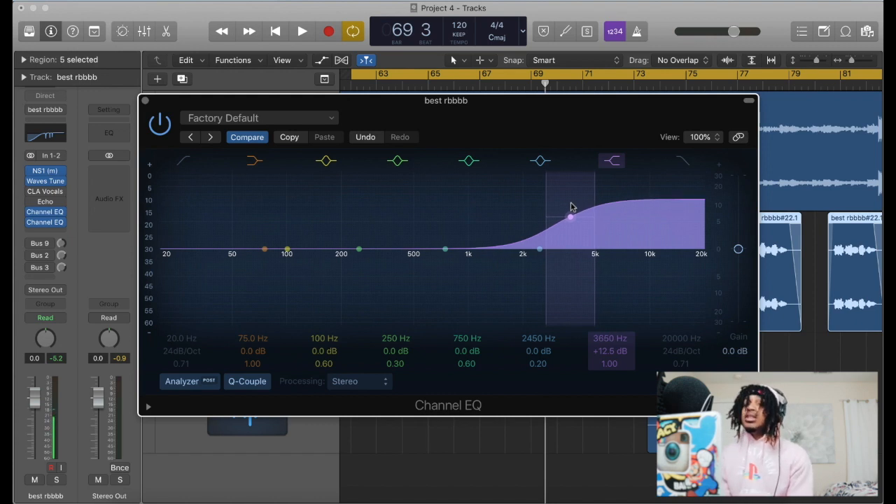
pyautogui.press('space')
pyautogui.moveTo(571, 220); pyautogui.dragTo(521, 246)
# Step: Cut the 100 Hz band by 24 dB at 200 Hz and disable the low shelf and both lower bell bands
pyautogui.moveTo(287, 249); pyautogui.dragTo(341, 317)
pyautogui.click(264, 250)
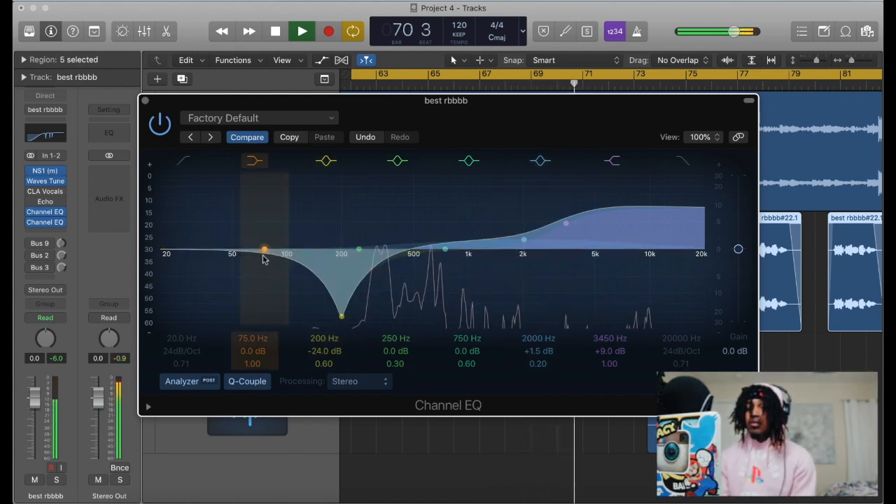
pyautogui.click(326, 160)
pyautogui.click(258, 161)
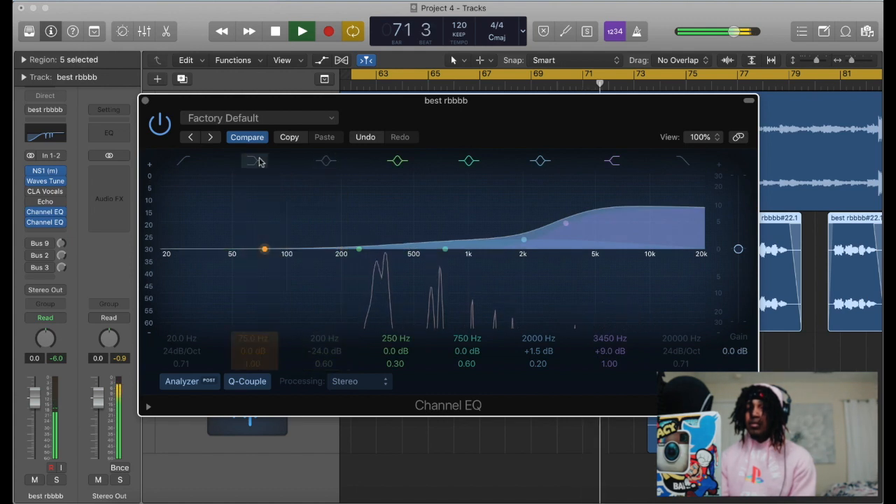
pyautogui.click(393, 163)
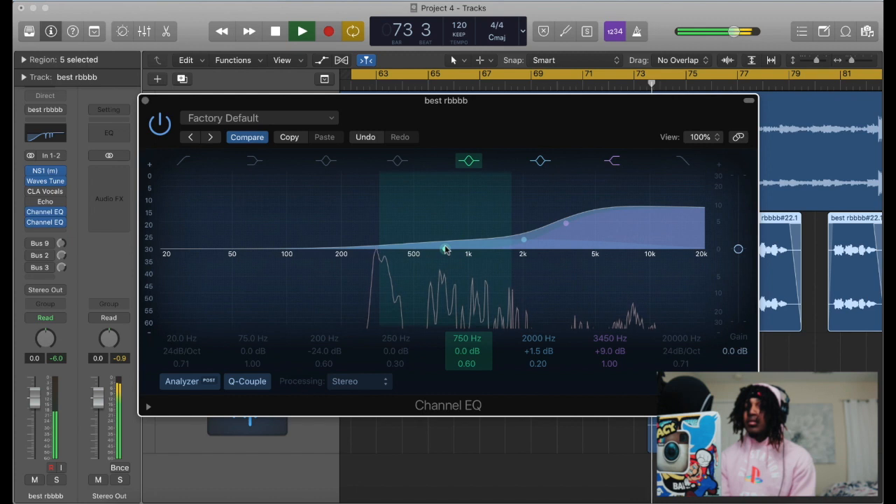
# Step: Move the 2000 Hz band to about 1860 Hz at +2 dB and enable the 20000 Hz high cut with a Q of 1.20
pyautogui.moveTo(523, 241); pyautogui.dragTo(518, 241)
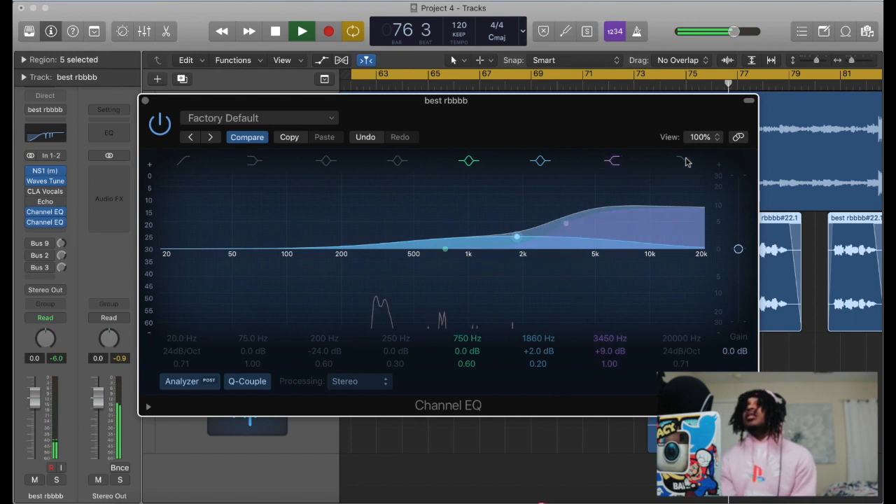
pyautogui.moveTo(704, 267); pyautogui.dragTo(738, 250)
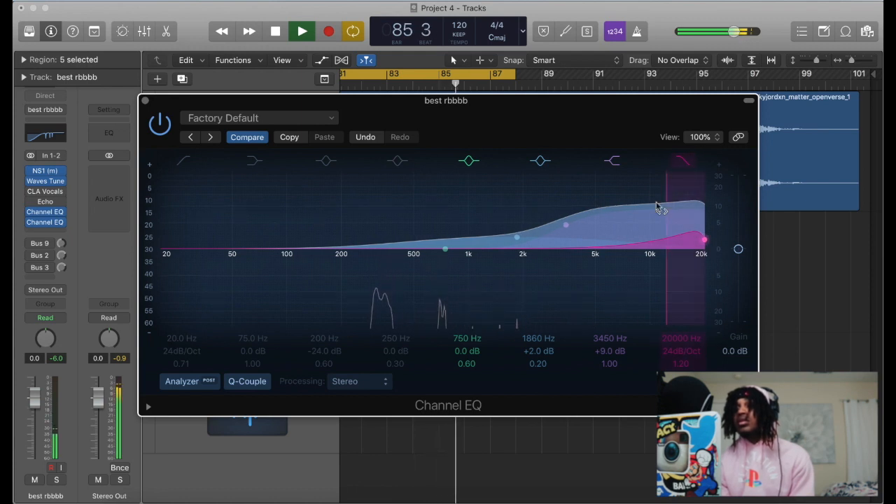
# Step: Adjust the high shelf during playback, ending at about 5100 Hz and +7.5 dB
pyautogui.moveTo(563, 224); pyautogui.dragTo(570, 240)
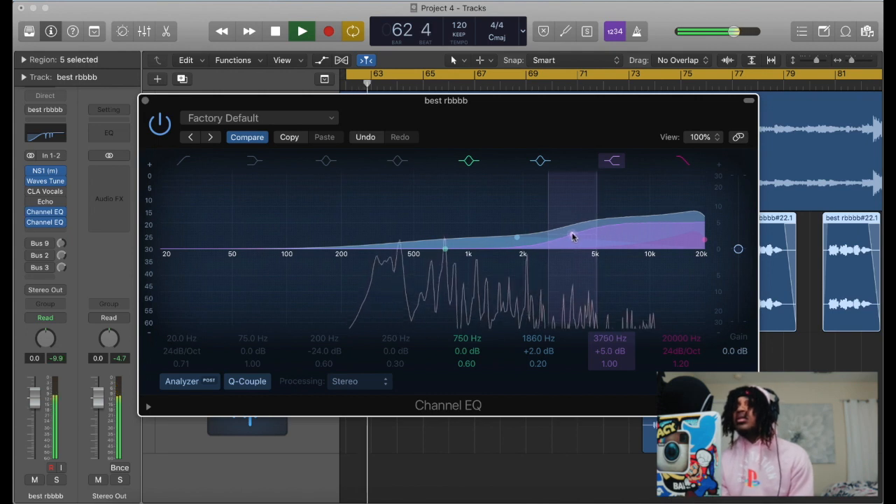
pyautogui.moveTo(572, 236); pyautogui.dragTo(599, 228)
pyautogui.press('space')
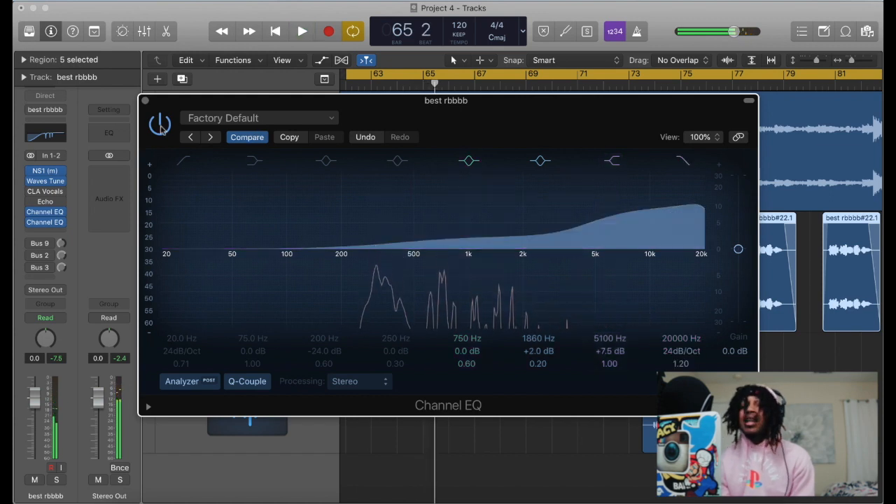
# Step: Bypass the second Channel EQ and play the vocal to hear it without the boosts
pyautogui.click(160, 124)
pyautogui.press('space')
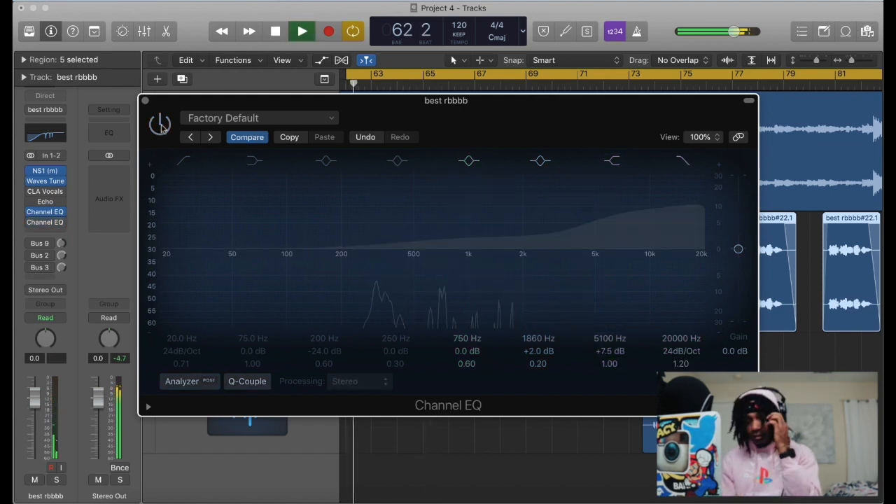